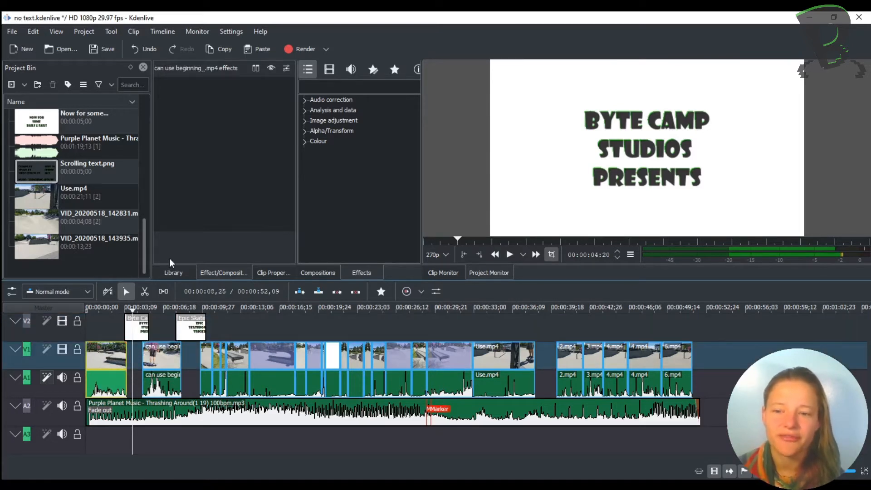
Add the Brightness (keyframable) colour effect to the first clip on track V1.
left_click_drag(108, 306, 108, 309)
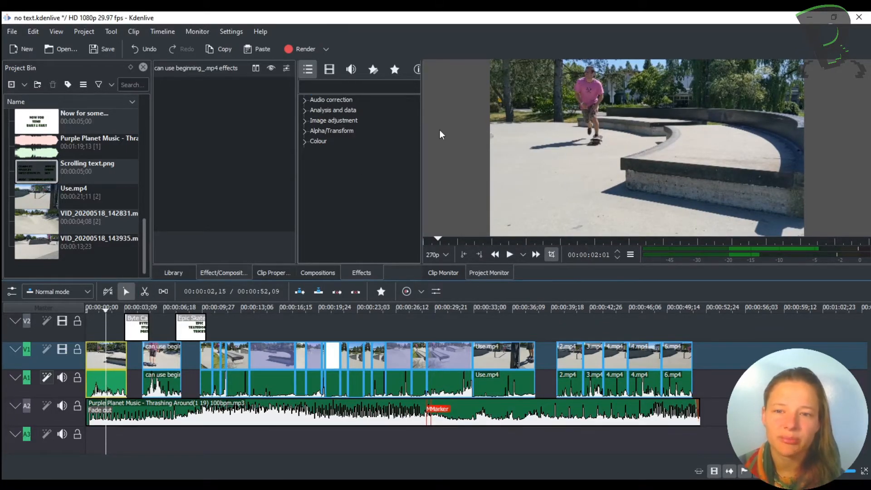
left_click(317, 141)
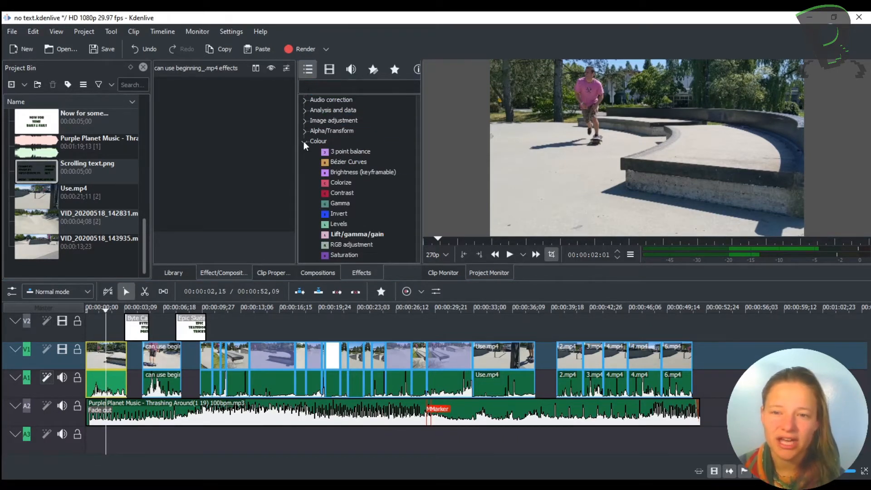
left_click_drag(343, 175, 219, 145)
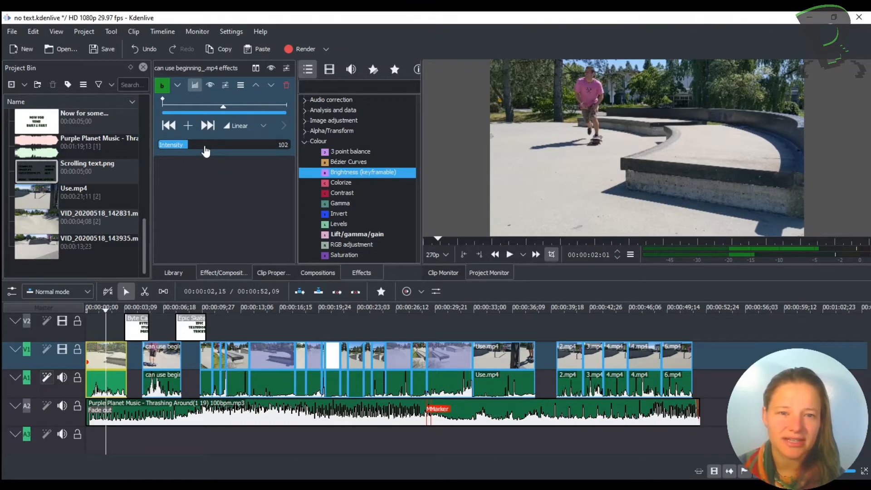
Raise the brightness intensity of the first clip to 147.
scroll(205, 151, "up", 4)
scroll(205, 151, "up", 15)
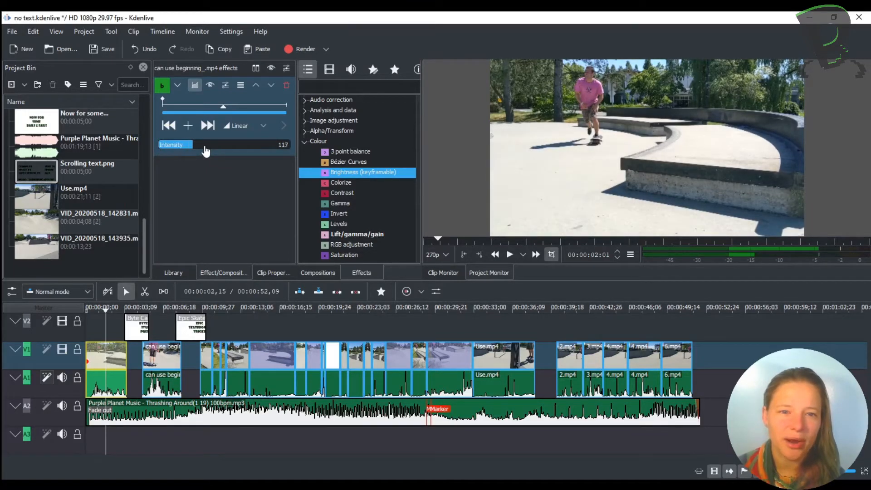
scroll(220, 151, "down", 15)
scroll(220, 151, "down", 12)
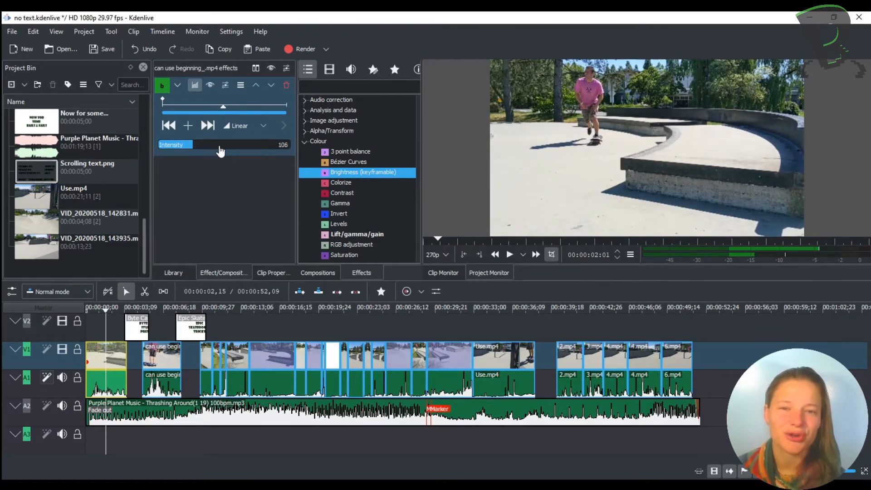
scroll(220, 151, "up", 5)
scroll(220, 151, "up", 20)
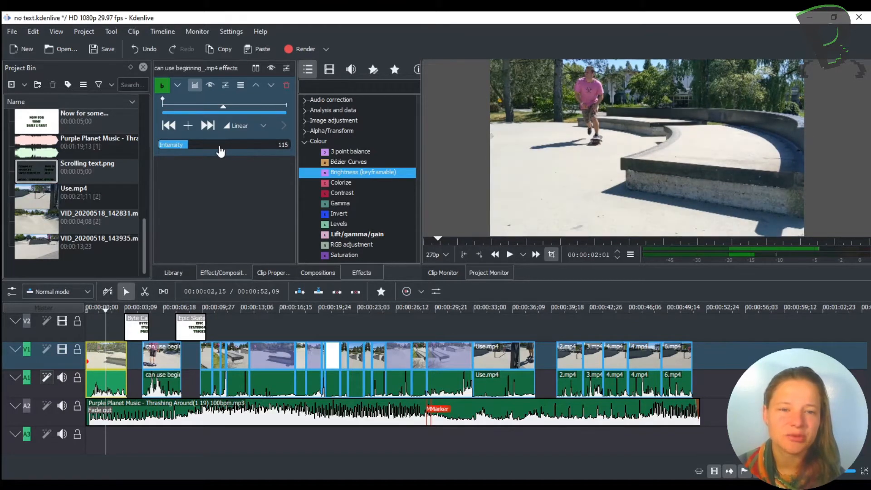
scroll(220, 151, "up", 14)
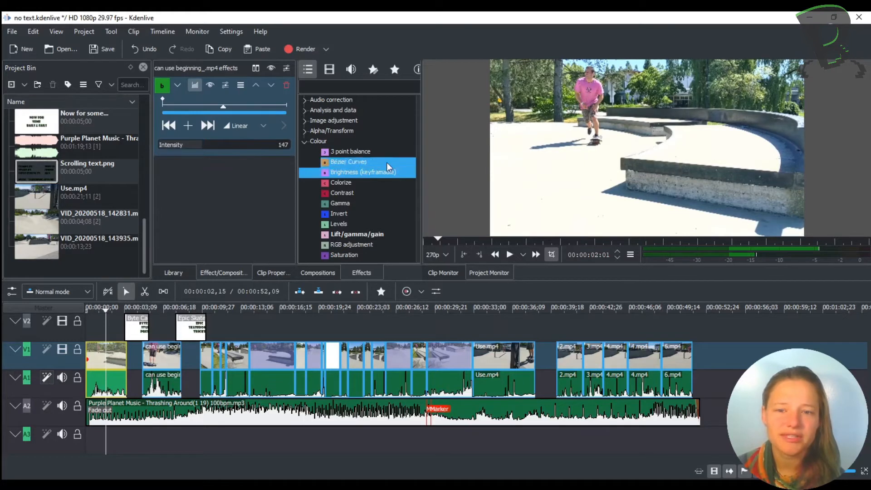
Add two brightness keyframes to the first clip, at 00:00:00:19 and 00:00:00:22.
left_click(180, 107)
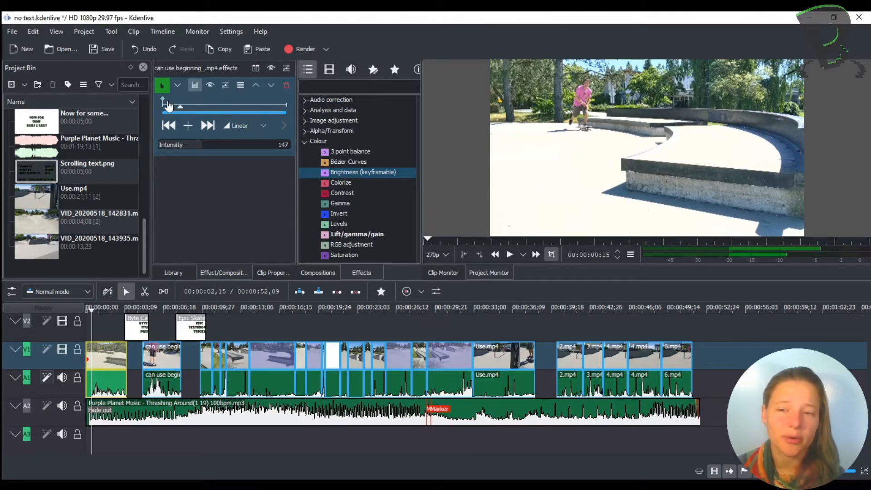
mouse_move(175, 108)
left_mouse_down()
mouse_move(161, 104)
mouse_move(186, 106)
left_mouse_up()
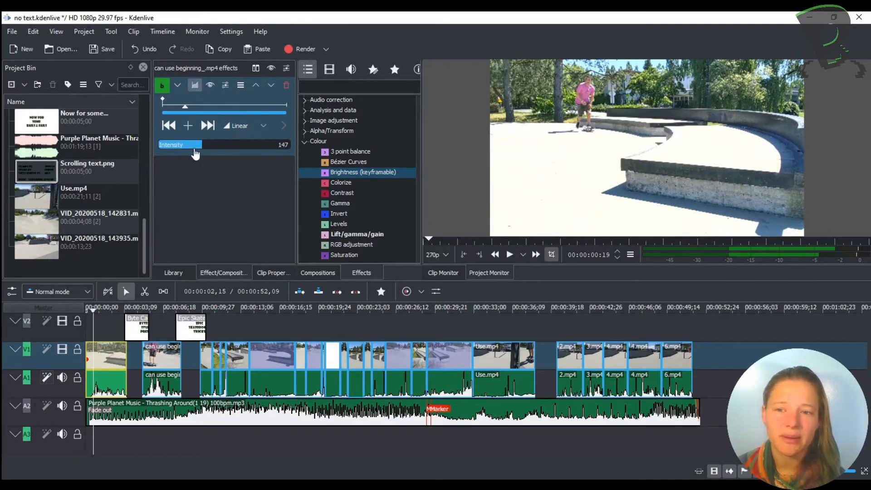
left_click(188, 127)
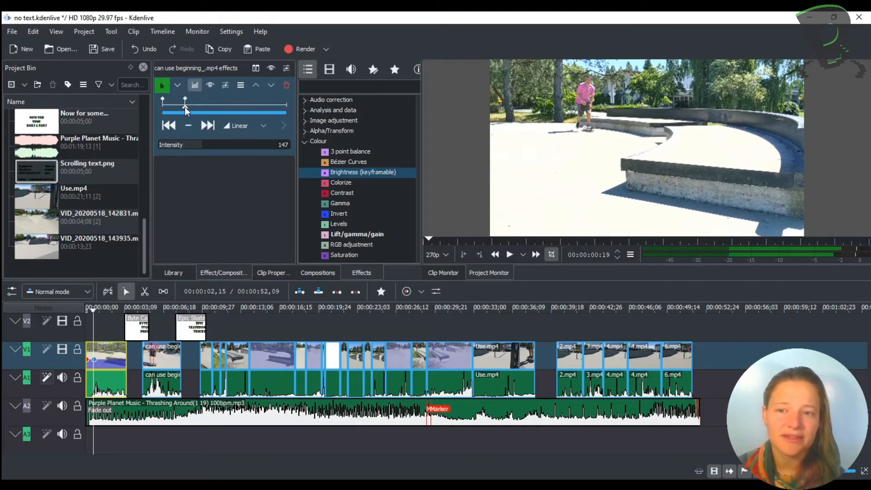
mouse_move(184, 107)
left_mouse_down()
mouse_move(285, 110)
mouse_move(190, 105)
left_mouse_up()
left_click(187, 127)
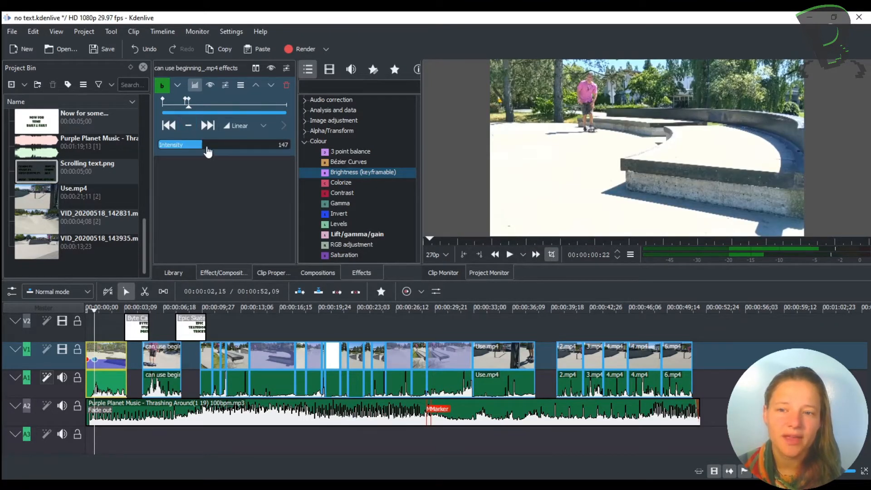
Lower the brightness intensity at the 00:00:00:22 keyframe to 100.
left_click(207, 150)
scroll(207, 151, "down", 20)
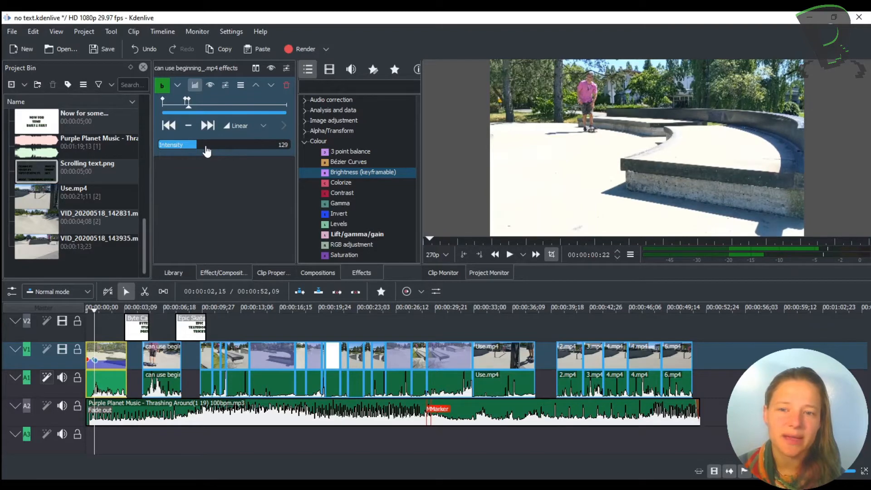
scroll(207, 151, "down", 3)
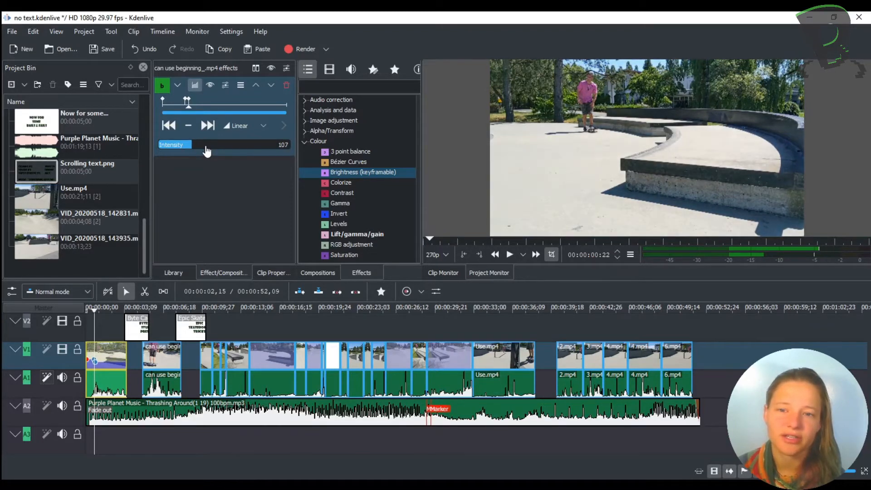
scroll(206, 149, "down", 4)
Examine the first clip's brightness before, between and after its keyframes, ending at the start of the clip.
left_click(172, 105)
left_click(199, 106)
left_click(170, 103)
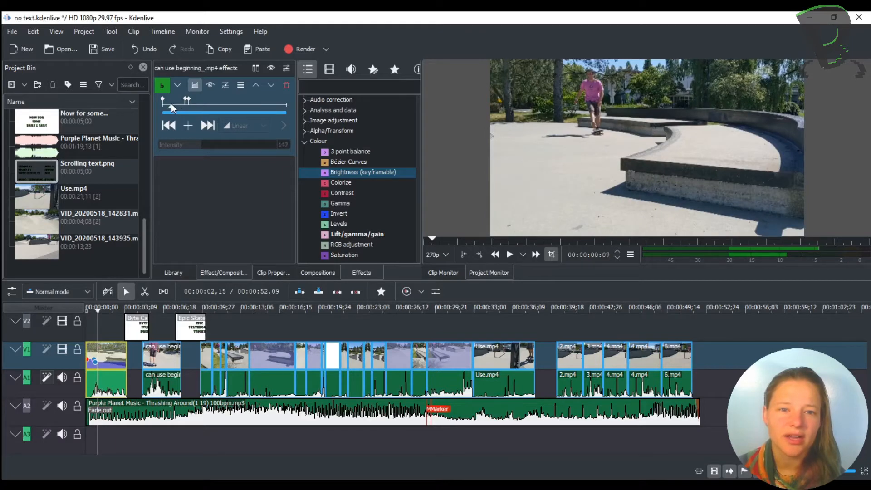
left_click(197, 102)
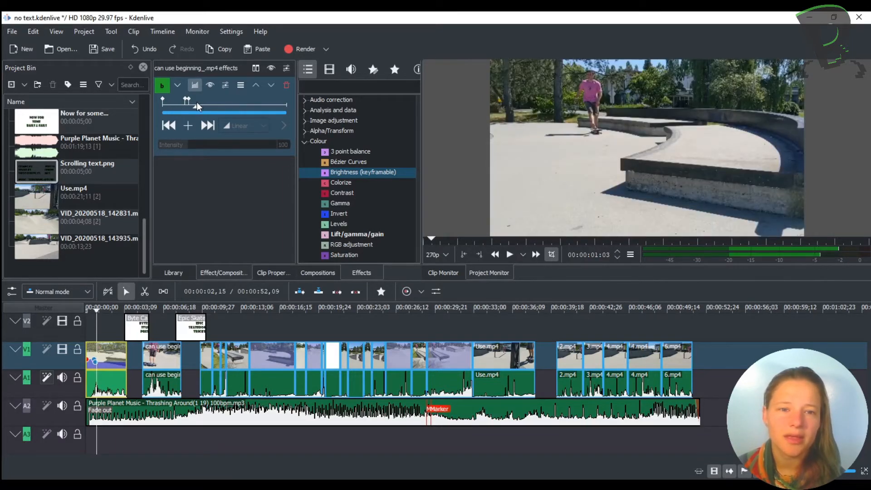
left_click(186, 103)
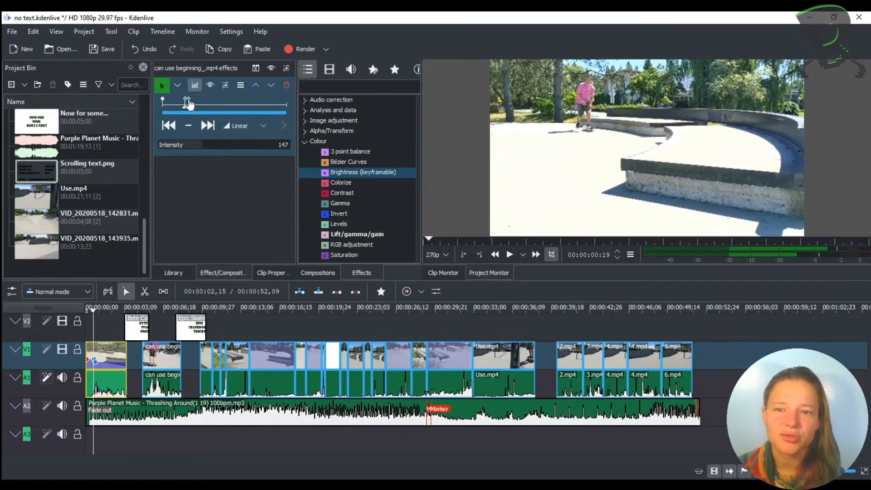
left_click(189, 103)
left_click(186, 103)
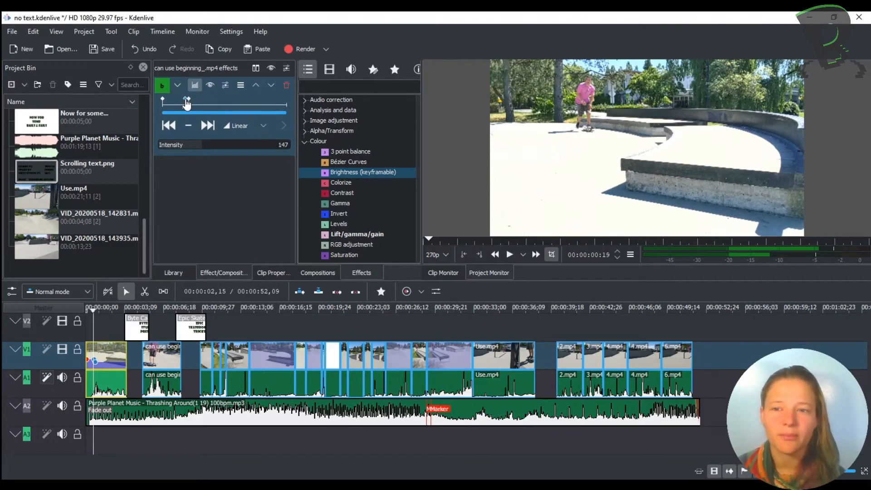
left_click(187, 100)
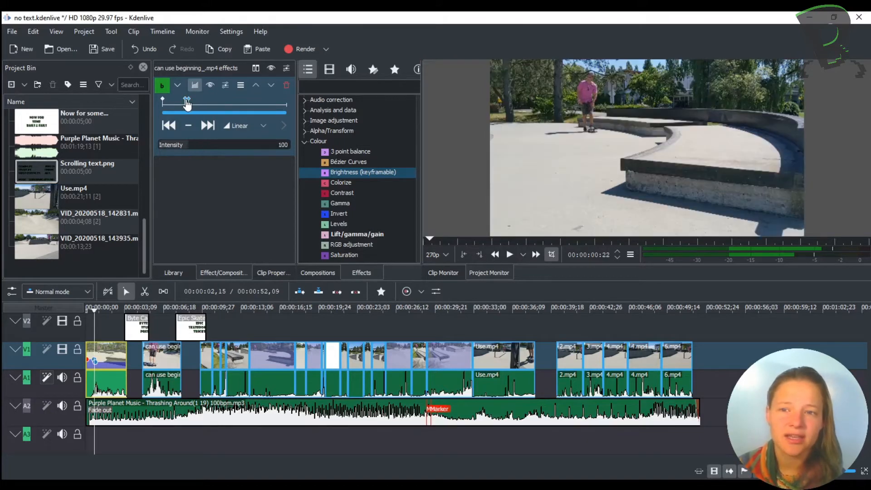
left_click(186, 101)
left_click_drag(184, 107, 188, 109)
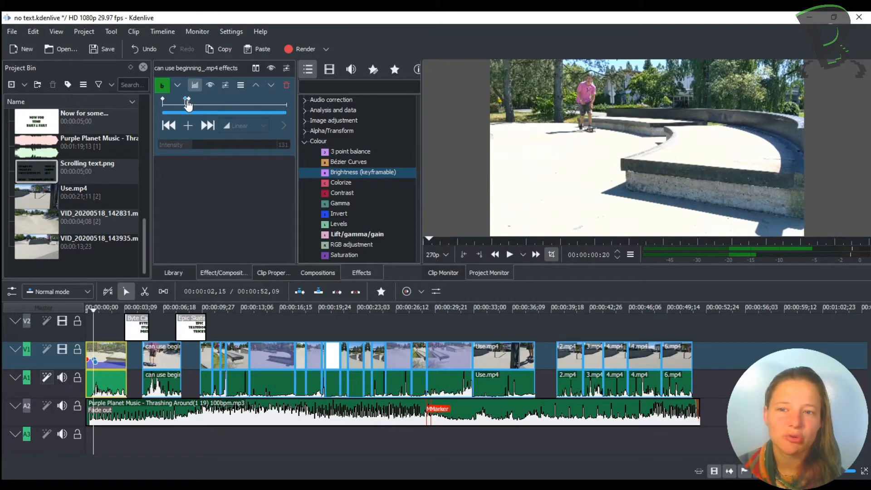
left_click(186, 108)
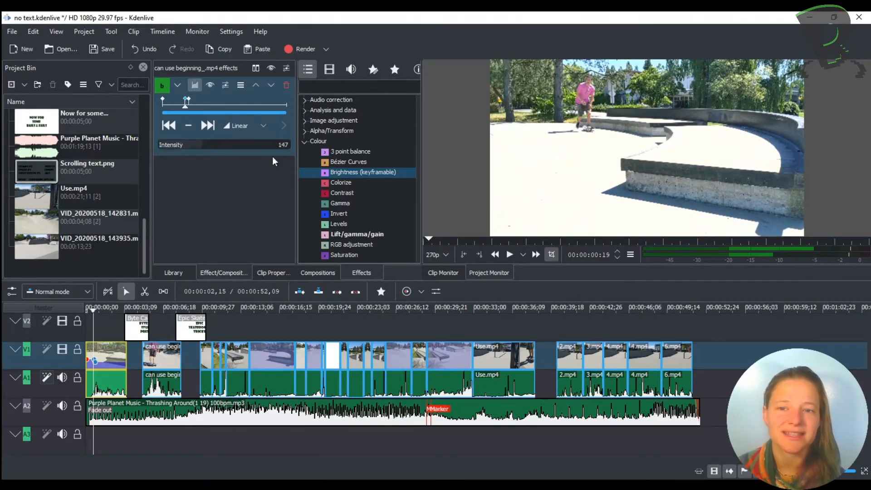
left_click(188, 104)
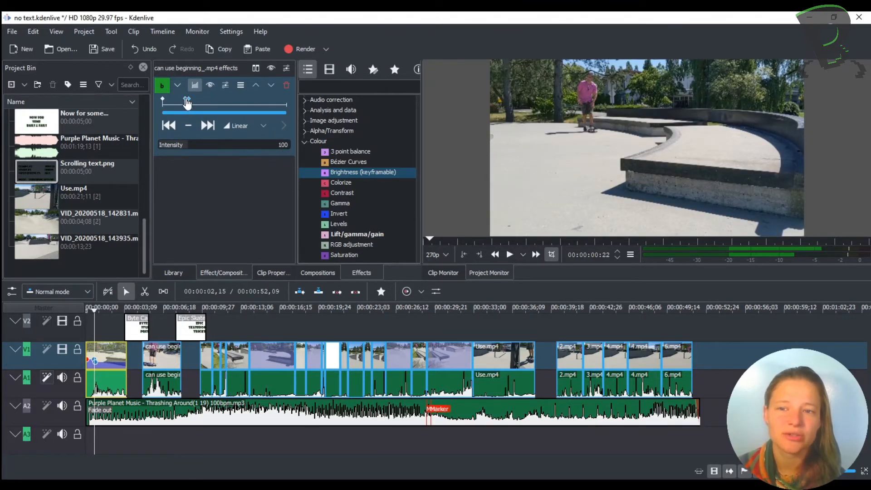
left_click_drag(189, 109, 167, 106)
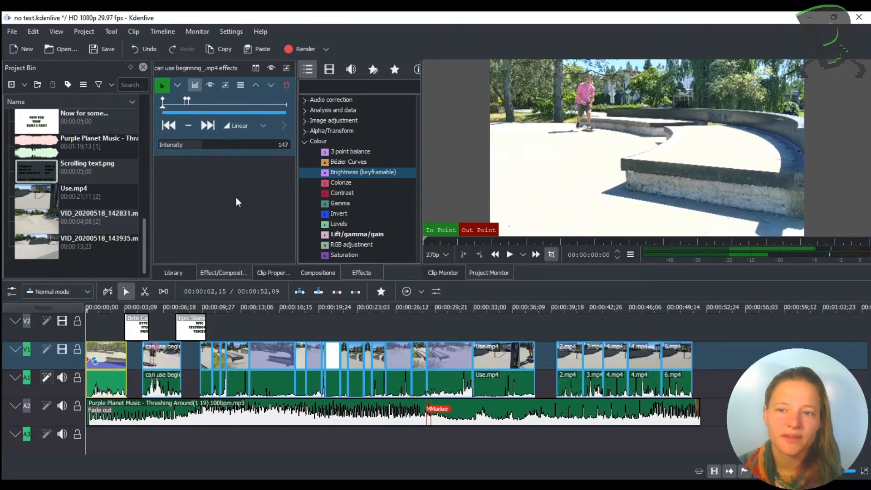
Add the Volume (keyframable) effect to the Purple Planet Music clip on track A2.
left_click(307, 143)
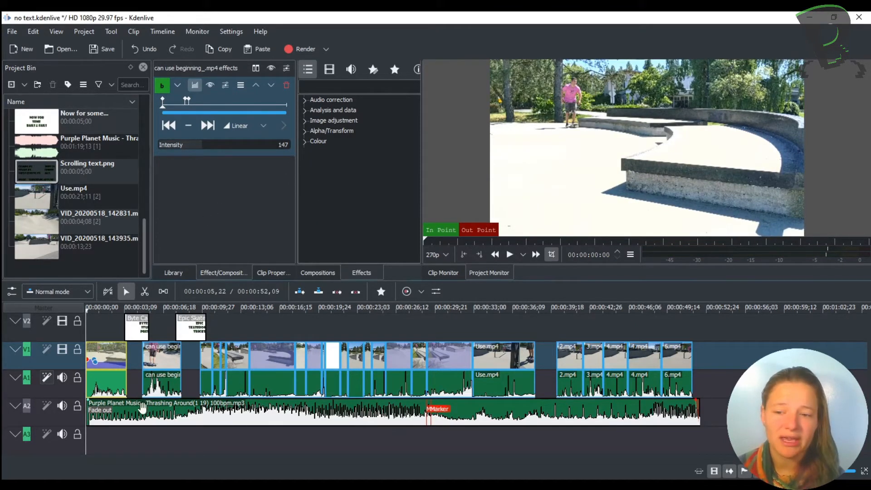
left_click(130, 418)
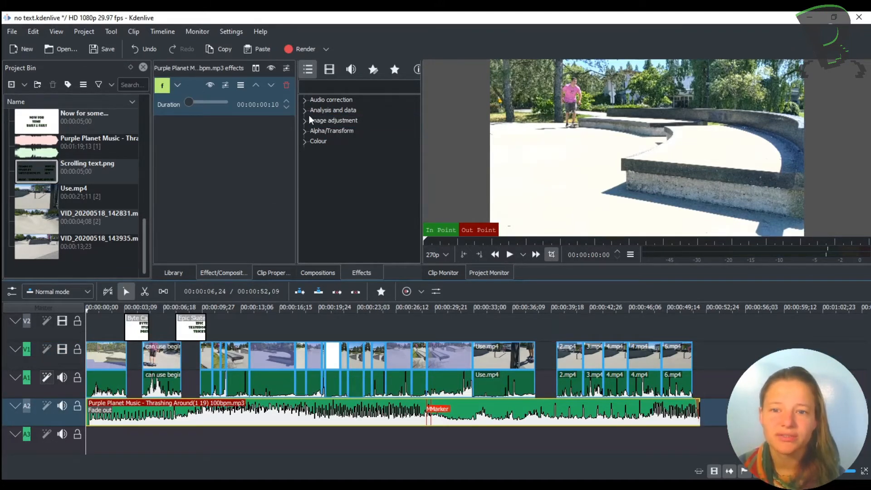
left_click(304, 100)
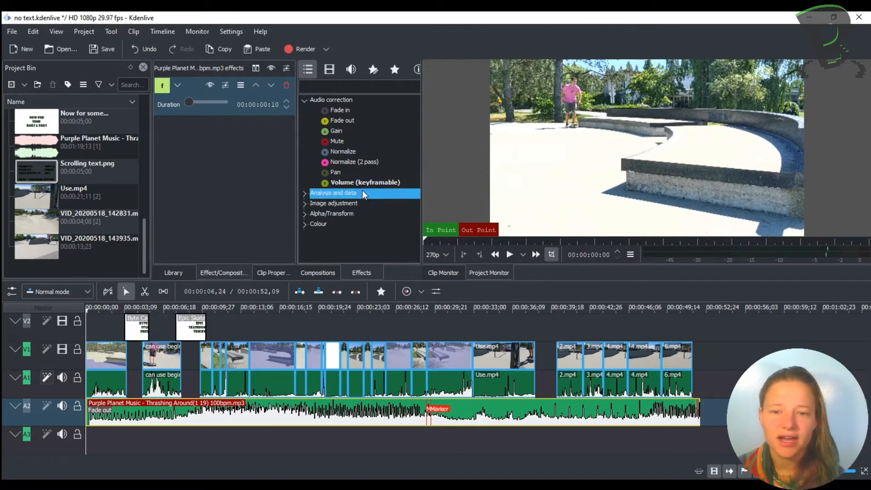
left_click_drag(404, 184, 236, 162)
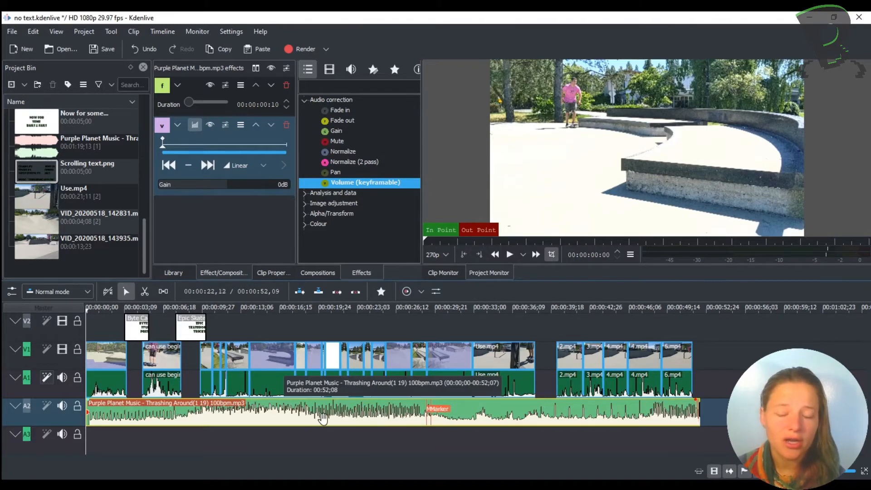
Try raising and lowering the gain partway through the music clip, and delete its Volume effect.
left_click_drag(192, 145, 229, 145)
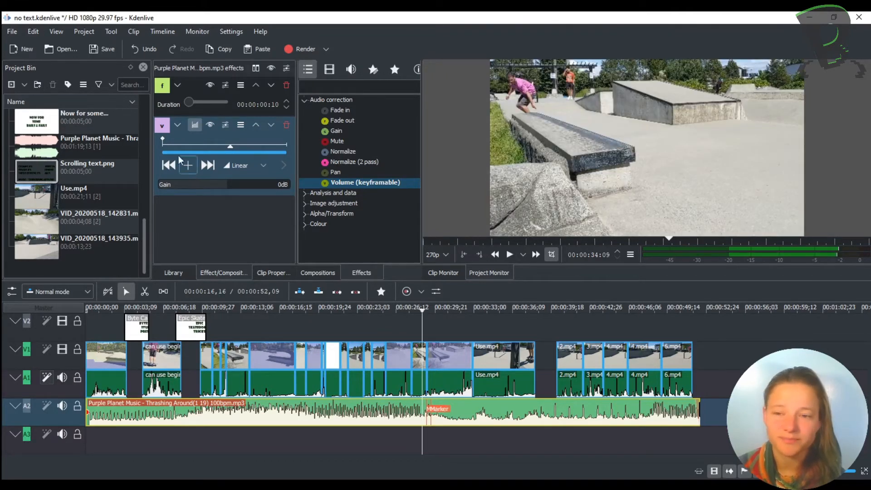
left_click_drag(210, 187, 239, 189)
scroll(242, 183, "down", 17)
left_click_drag(243, 188, 227, 187)
scroll(226, 187, "up", 1)
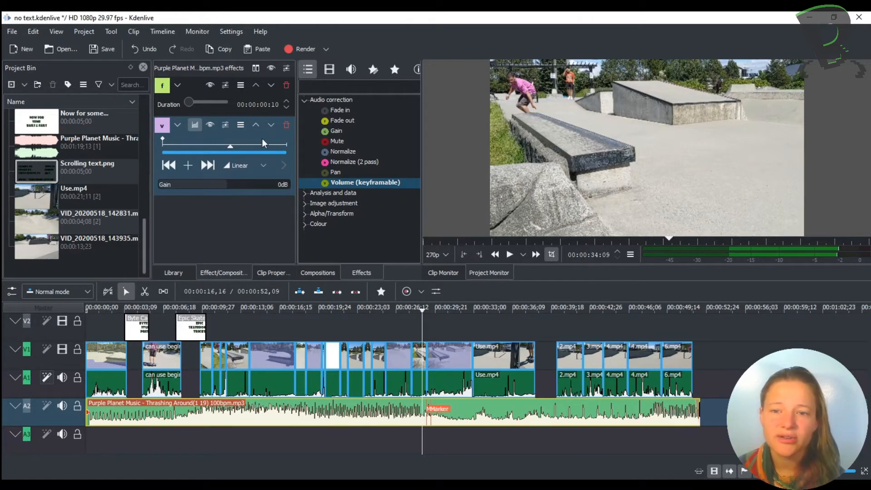
left_click(286, 125)
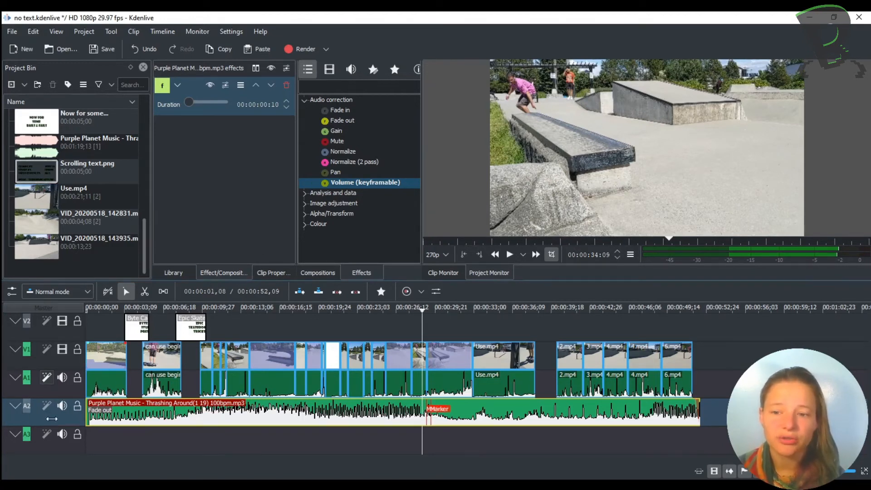
Apply the Volume (keyframable) effect to the whole of track A2 and open the effects of track A1.
left_click(33, 420)
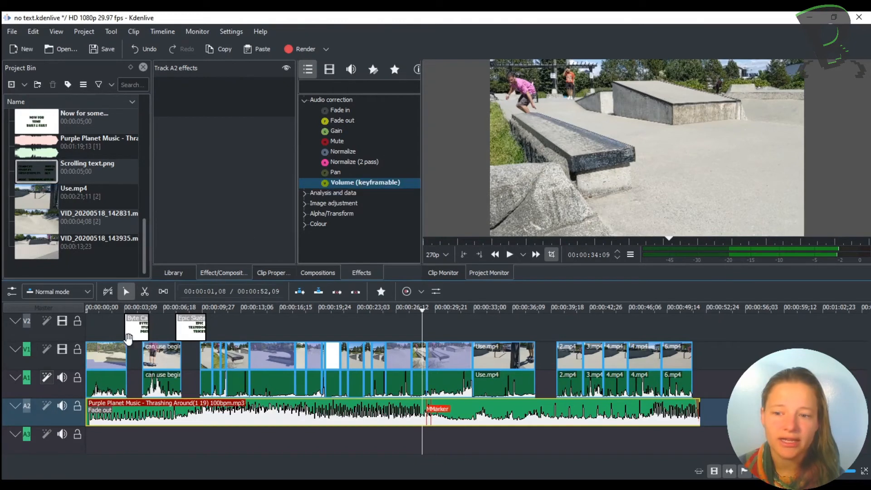
left_click_drag(314, 184, 222, 135)
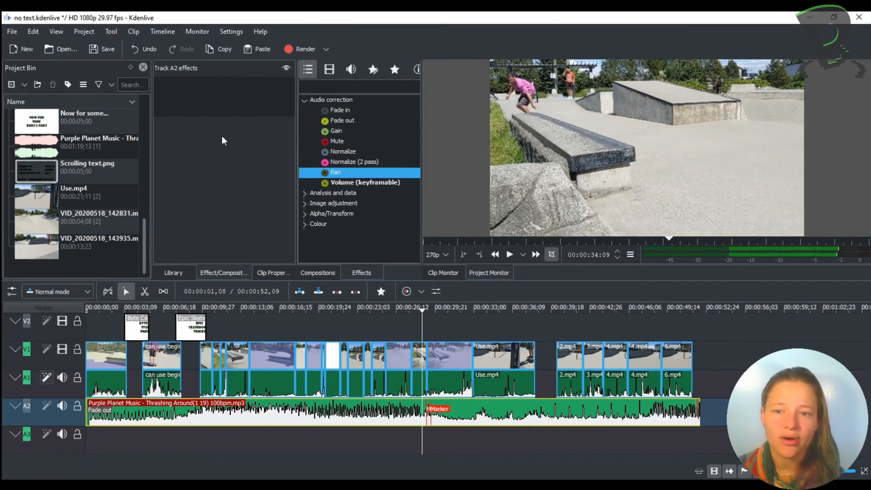
left_click_drag(337, 185, 212, 127)
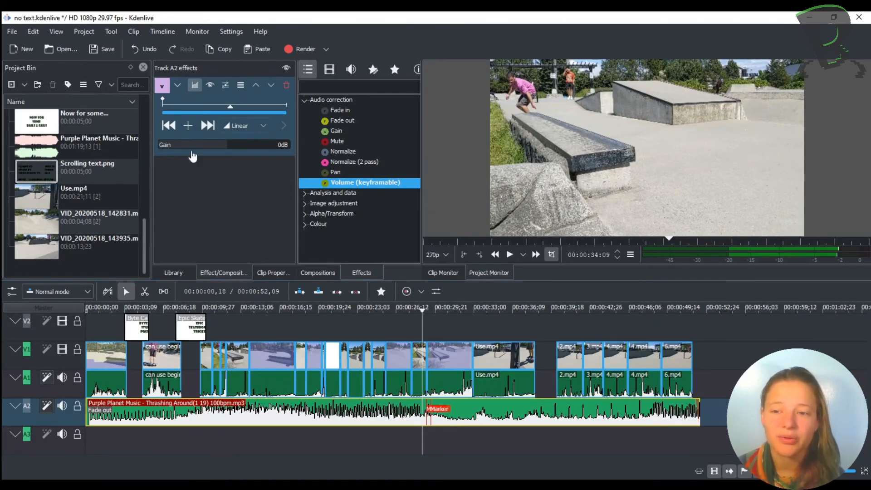
left_click(33, 380)
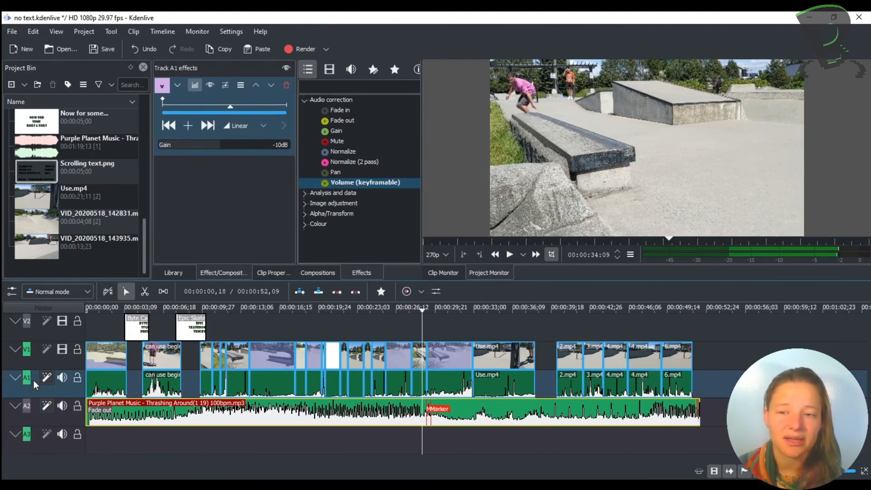